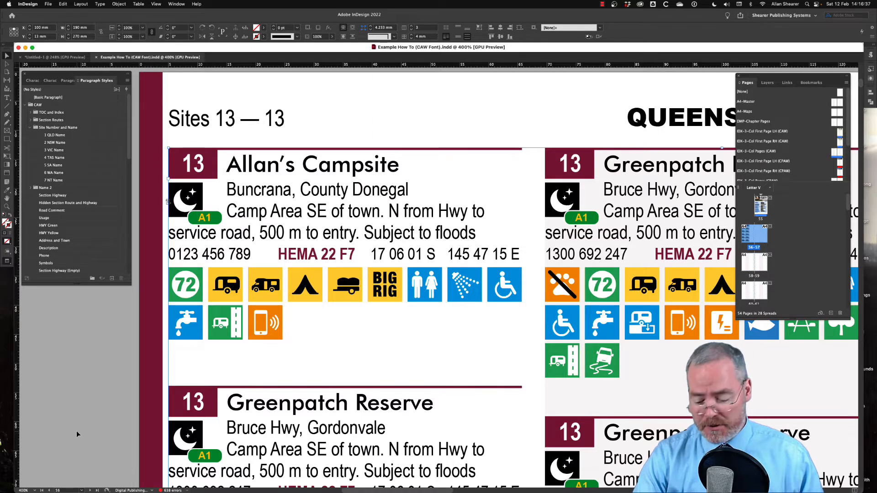
# - Turn off the print preview and select the yellow caravan symbol in the first campsite listing to inspect its formatting
pyautogui.press('w')
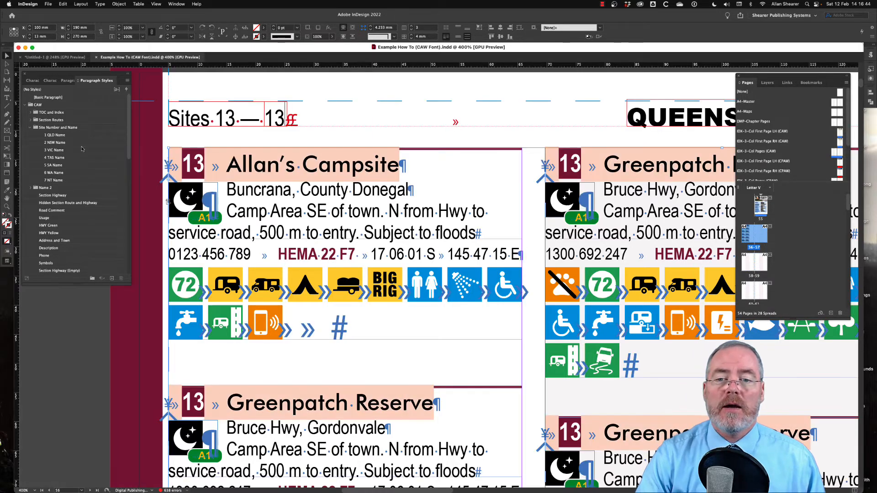
pyautogui.doubleClick(206, 288)
pyautogui.moveTo(204, 288); pyautogui.dragTo(254, 282)
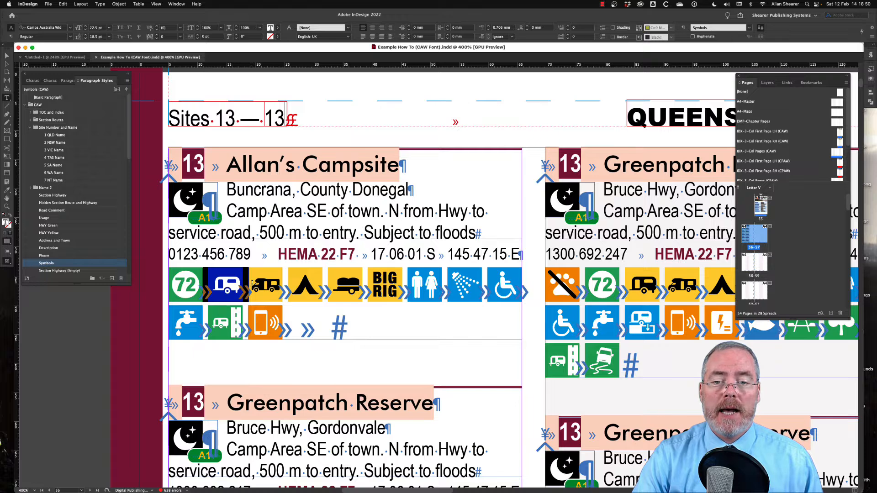
pyautogui.moveTo(252, 282); pyautogui.dragTo(246, 312)
pyautogui.click(247, 312)
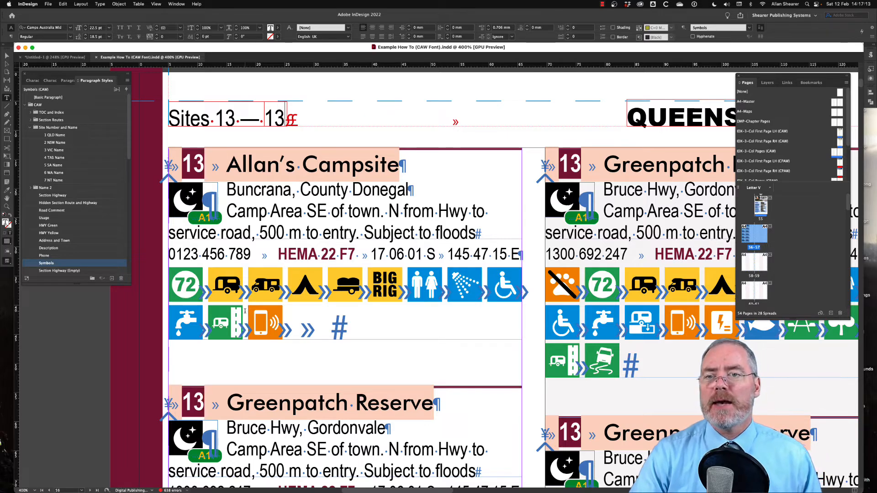
# - Review the GREP styles defined in the Symbols paragraph style, then close its options without saving
pyautogui.rightClick(50, 264)
pyautogui.click(62, 270)
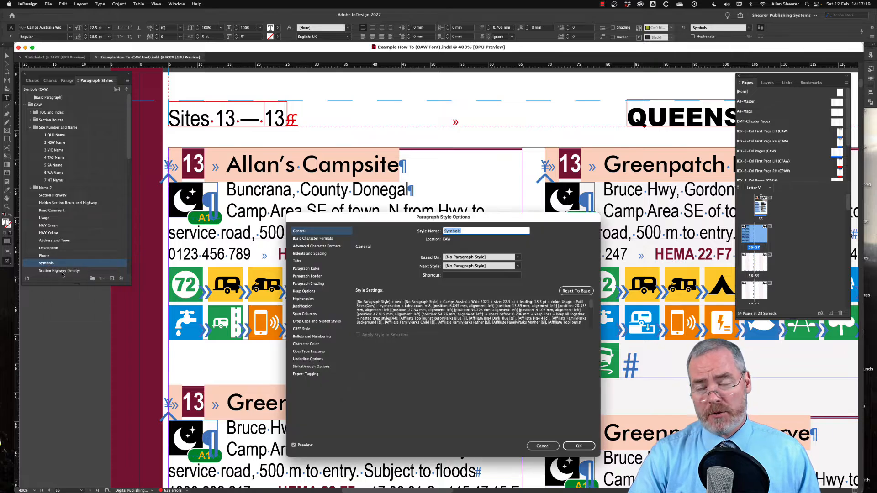
pyautogui.moveTo(442, 220); pyautogui.dragTo(499, 109)
pyautogui.click(360, 219)
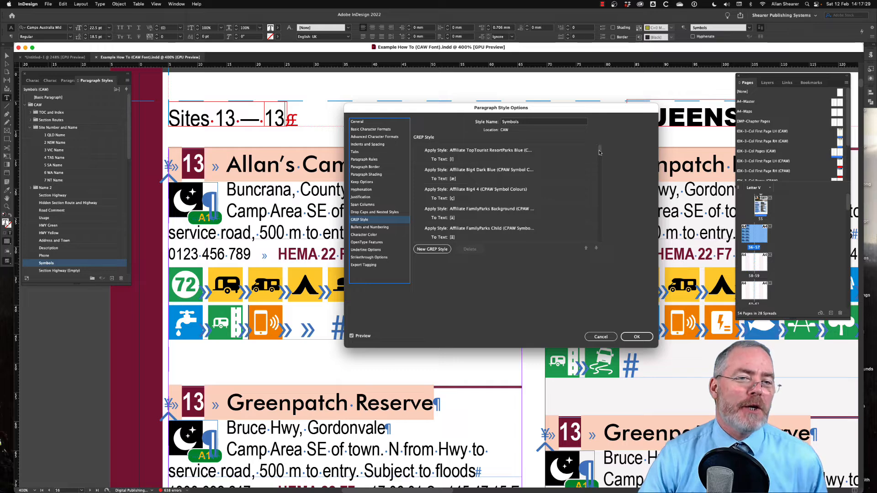
pyautogui.moveTo(600, 154); pyautogui.dragTo(595, 228)
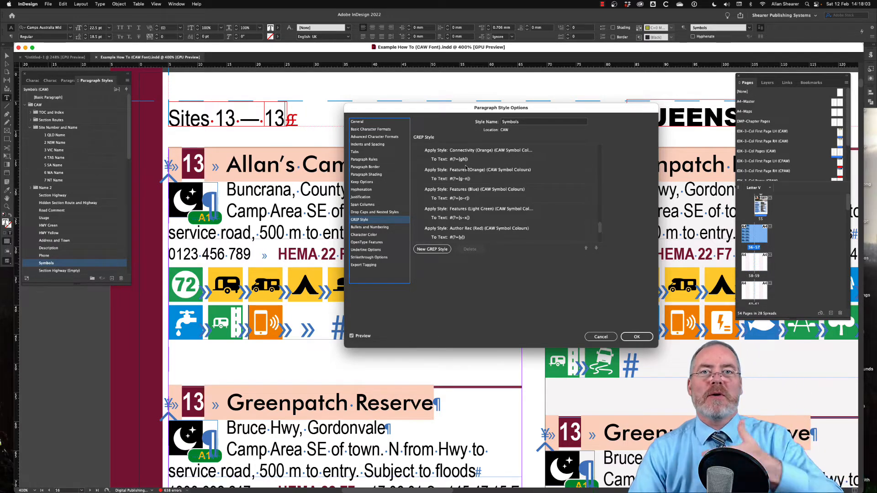
pyautogui.click(601, 336)
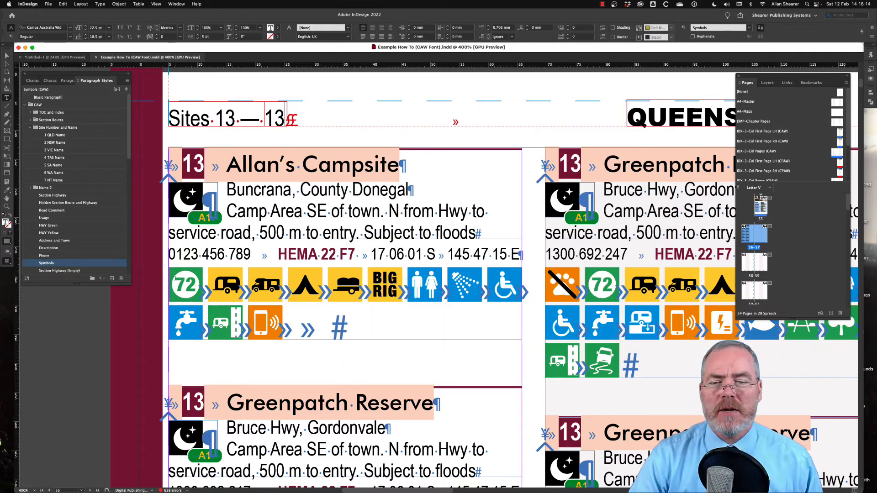
# - Delete the facility symbols from the first campsite listing, from the 72-hour symbol through the mobile phone symbol
pyautogui.moveTo(175, 279); pyautogui.dragTo(270, 319)
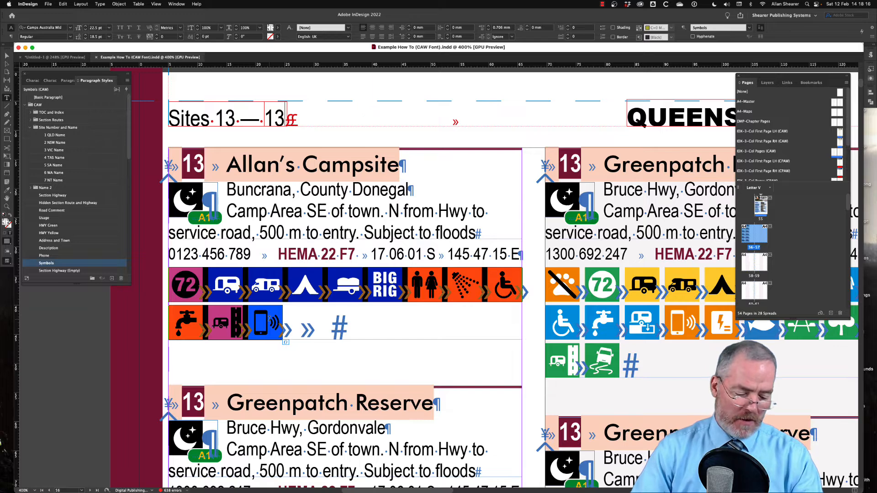
pyautogui.press('BackSpace')
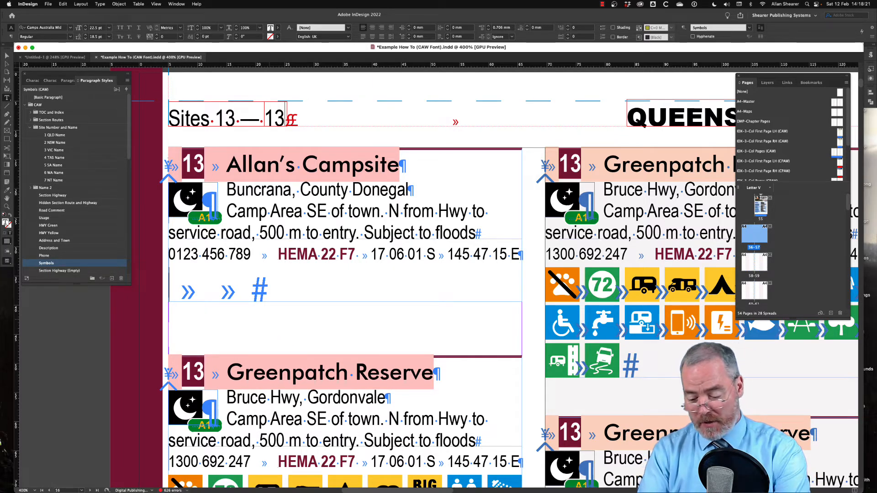
# - Try the winding road, washing machine, donation box and mobile phone symbols in turn in the first listing's emptied symbol line
pyautogui.write('a')
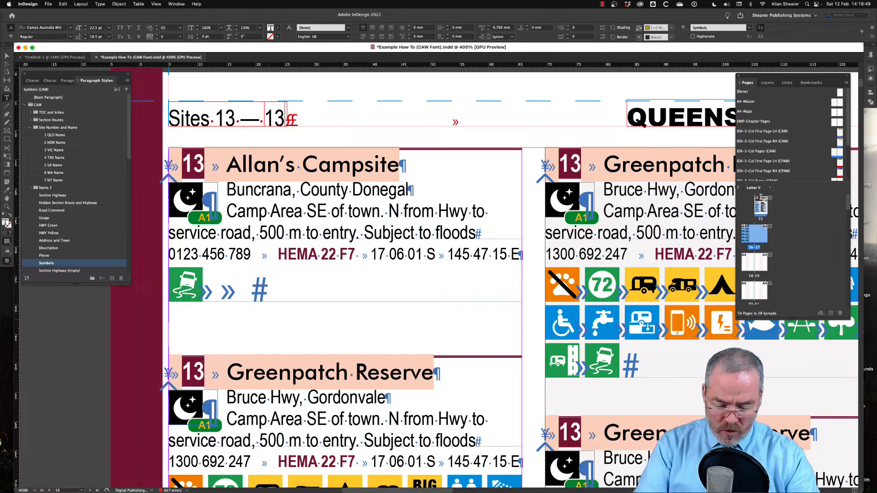
pyautogui.press('BackSpace')
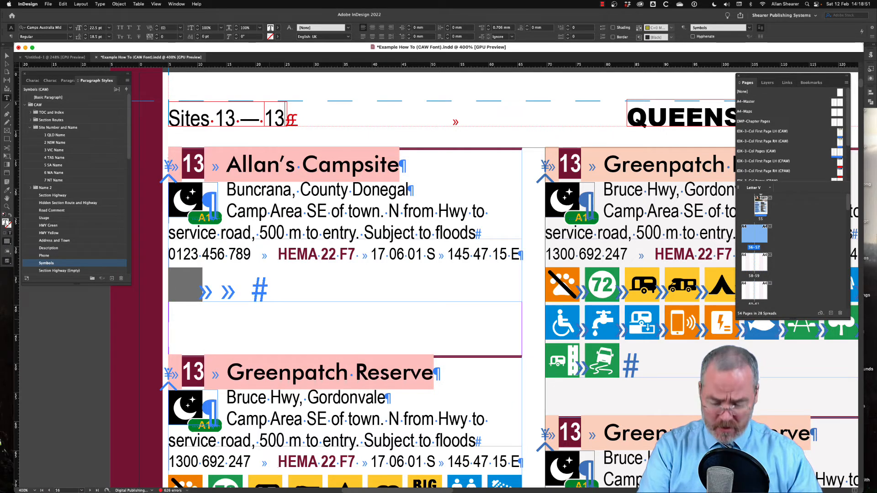
pyautogui.write('1')
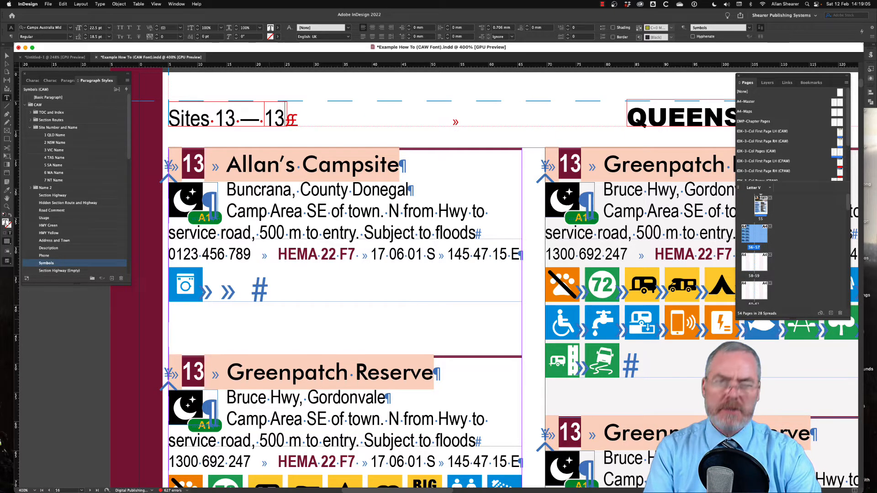
pyautogui.press('BackSpace')
pyautogui.write('$')
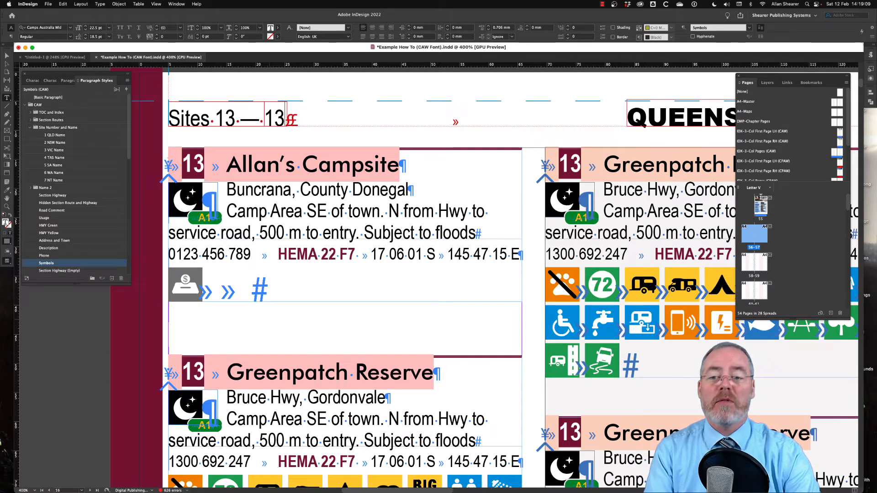
pyautogui.press('BackSpace')
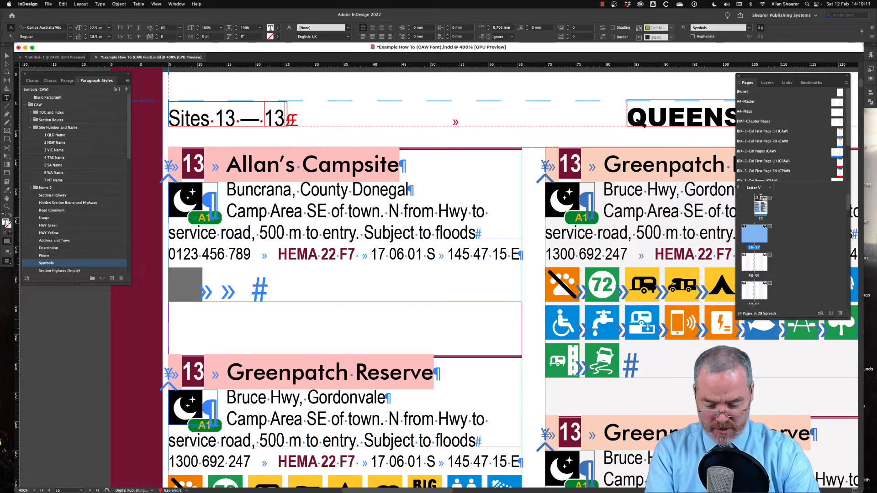
pyautogui.write('m')
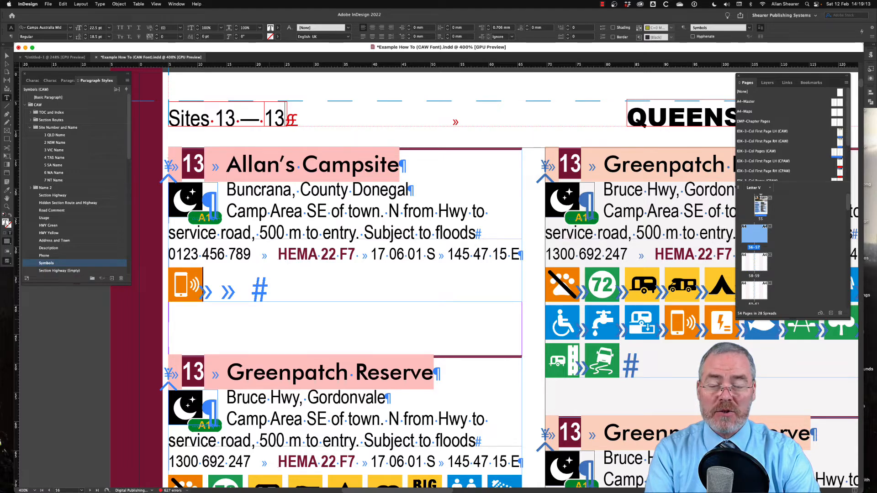
pyautogui.press('BackSpace')
pyautogui.write('l')
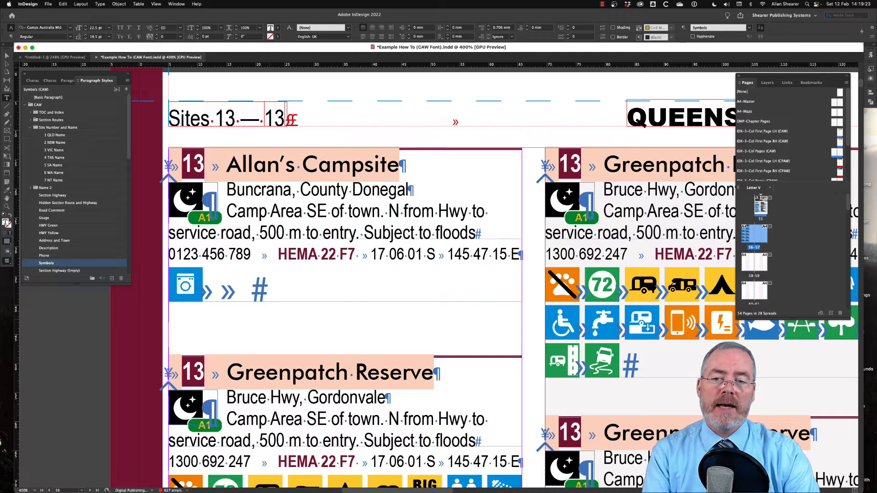
pyautogui.press('BackSpace')
pyautogui.write('m')
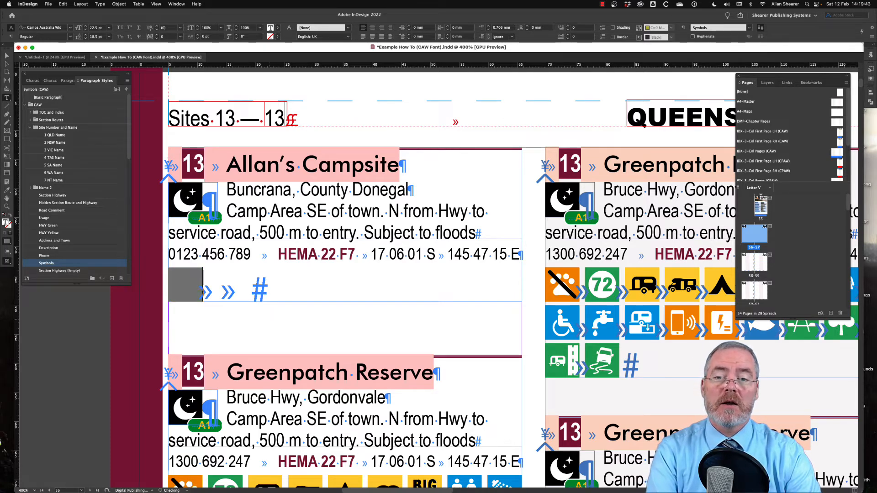
# - Try further symbols in the same spot, including the 24-hour, barbecue, washing machine and water tap ones
pyautogui.write('0')
pyautogui.press('BackSpace')
pyautogui.write('4')
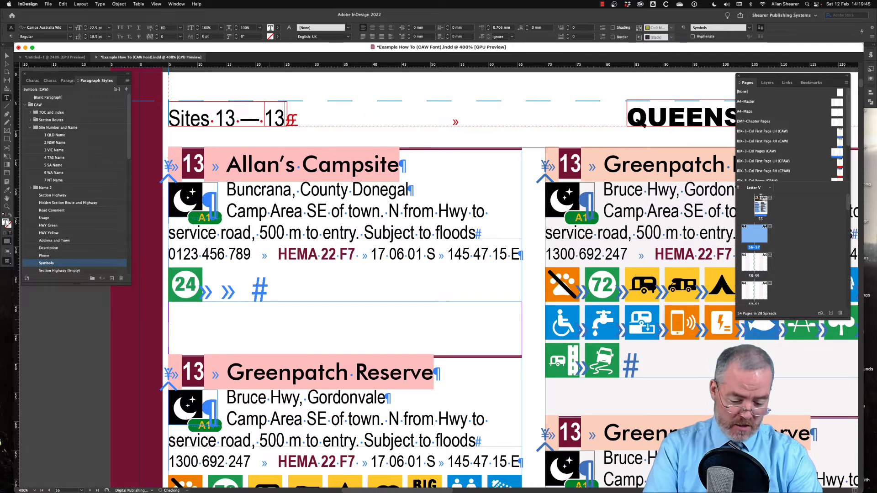
pyautogui.press('BackSpace')
pyautogui.write('b')
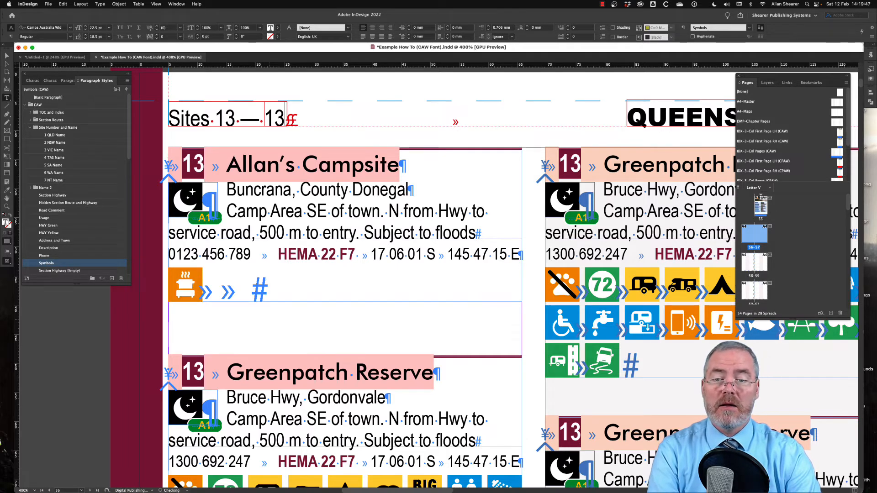
pyautogui.press('BackSpace')
pyautogui.write('f')
pyautogui.press('BackSpace')
pyautogui.write('i')
pyautogui.press('BackSpace')
pyautogui.write('m')
pyautogui.press('BackSpace')
pyautogui.write('w')
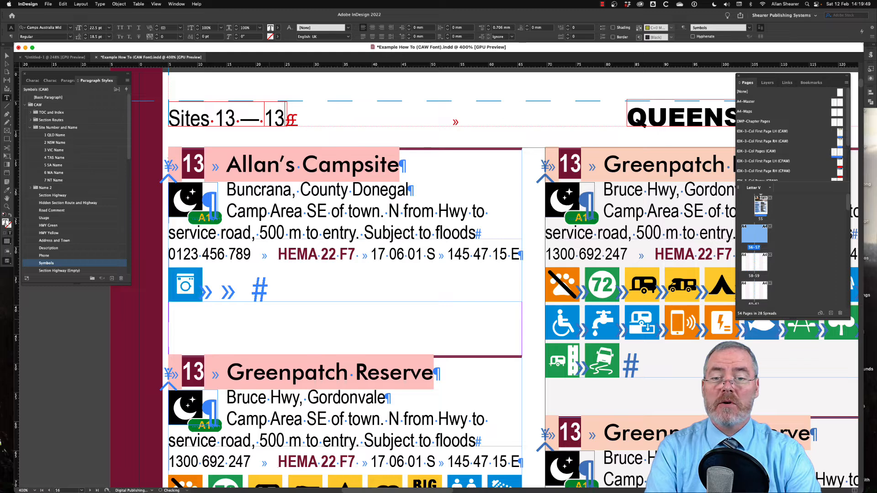
pyautogui.press('BackSpace')
pyautogui.write('t')
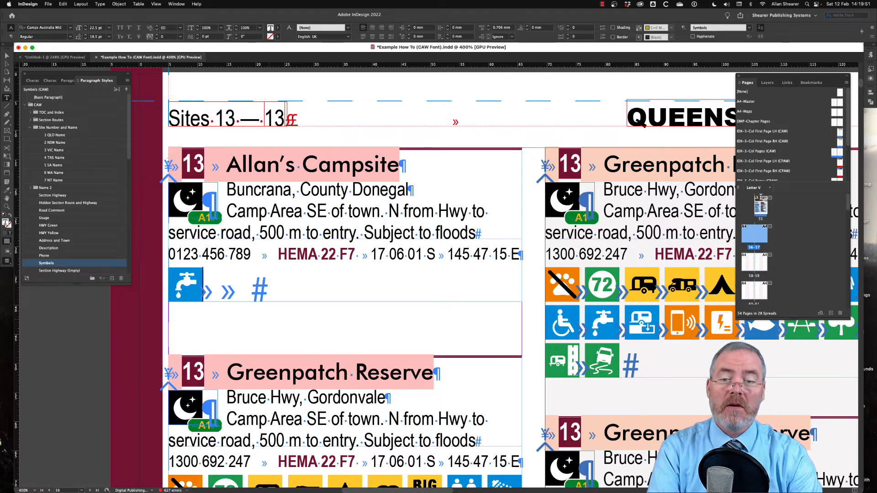
# - Try several more symbols in the same spot, including the fish, brown cattle head and yellow fence ones
pyautogui.press('BackSpace')
pyautogui.write('r')
pyautogui.press('BackSpace')
pyautogui.write('p')
pyautogui.press('BackSpace')
pyautogui.write('s')
pyautogui.press('BackSpace')
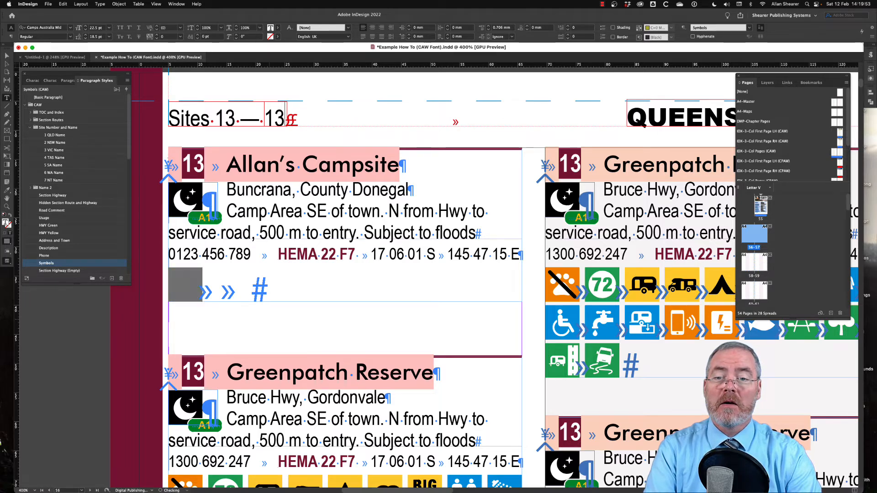
pyautogui.write('d')
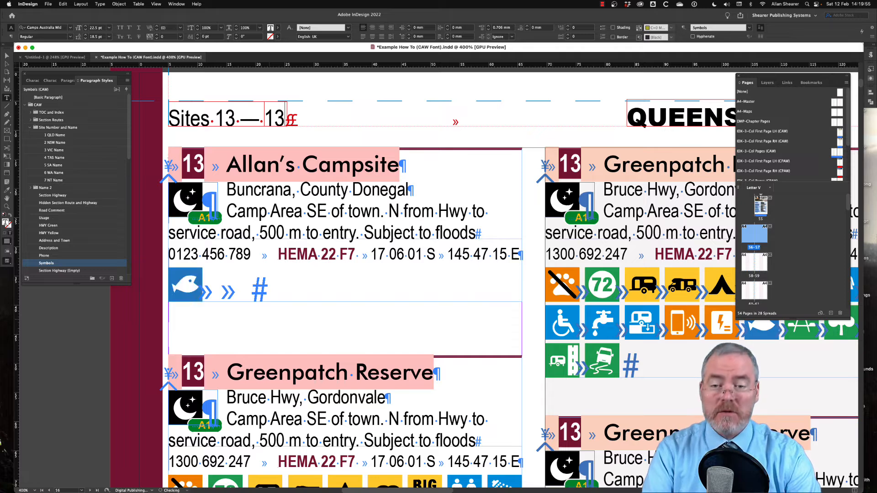
pyautogui.press('BackSpace')
pyautogui.write('f')
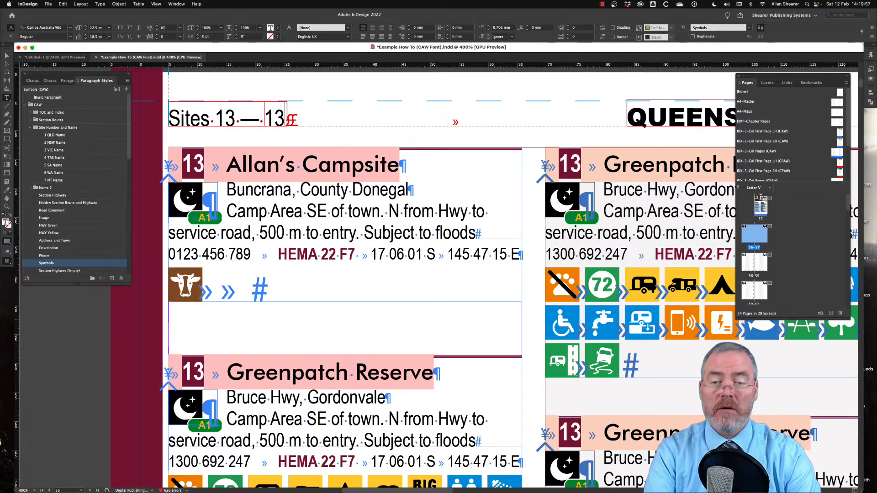
pyautogui.press('BackSpace')
pyautogui.write('g')
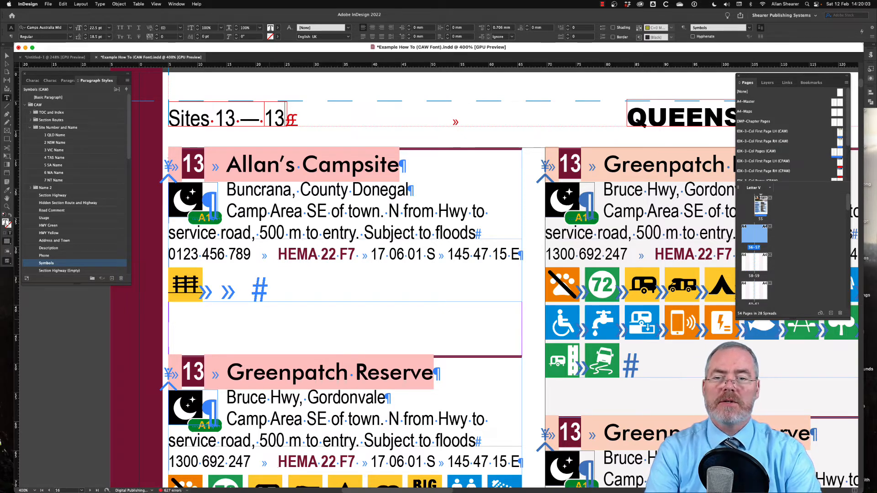
pyautogui.press('BackSpace')
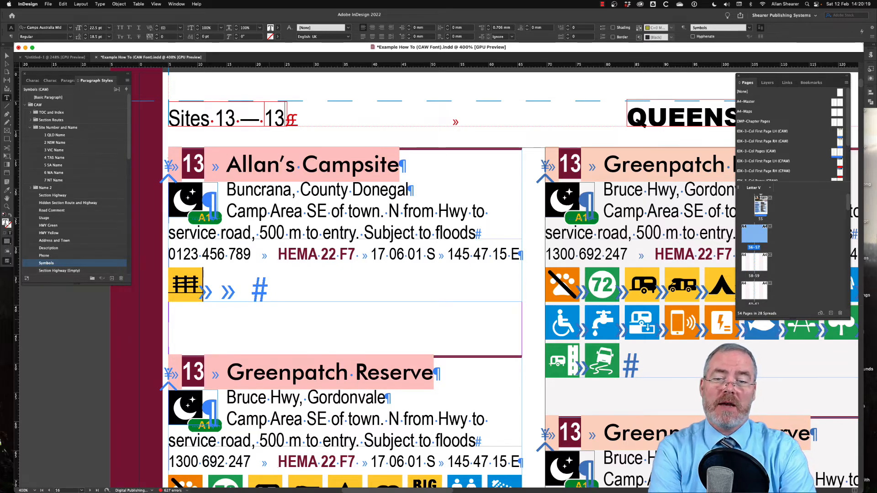
pyautogui.press('Tab')
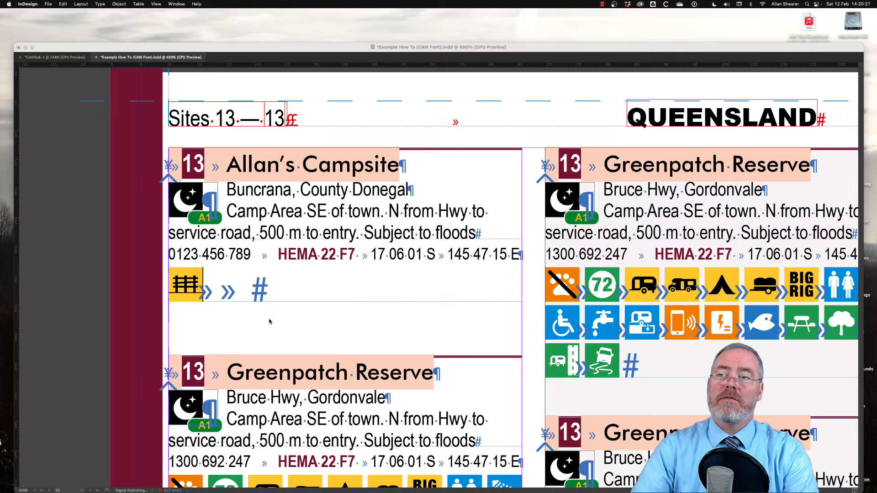
pyautogui.press('Tab')
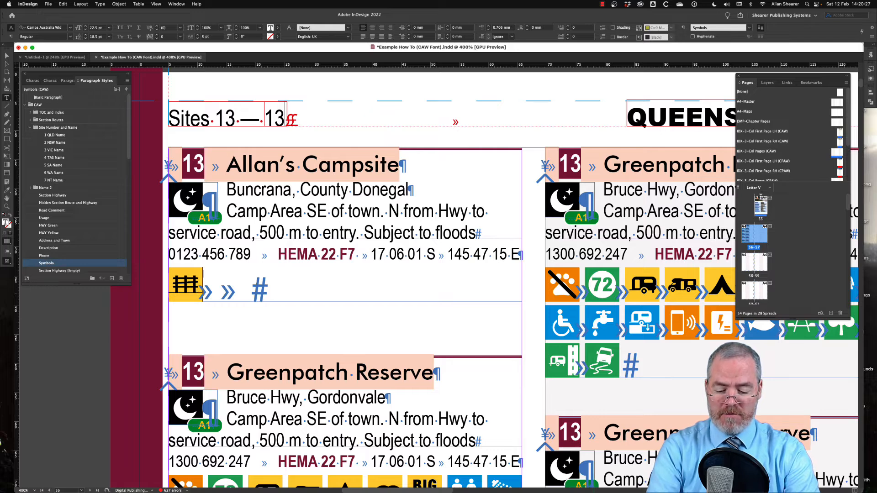
# - Fill the first listing's symbol line with tab-separated brown cattle, grey night, purple caravan and blue caravan dump point symbols
pyautogui.press('BackSpace')
pyautogui.write('c')
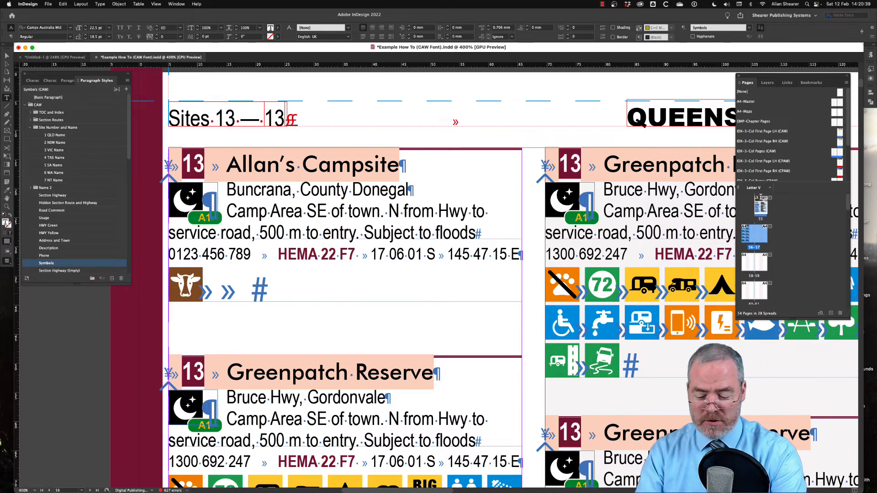
pyautogui.press('Tab')
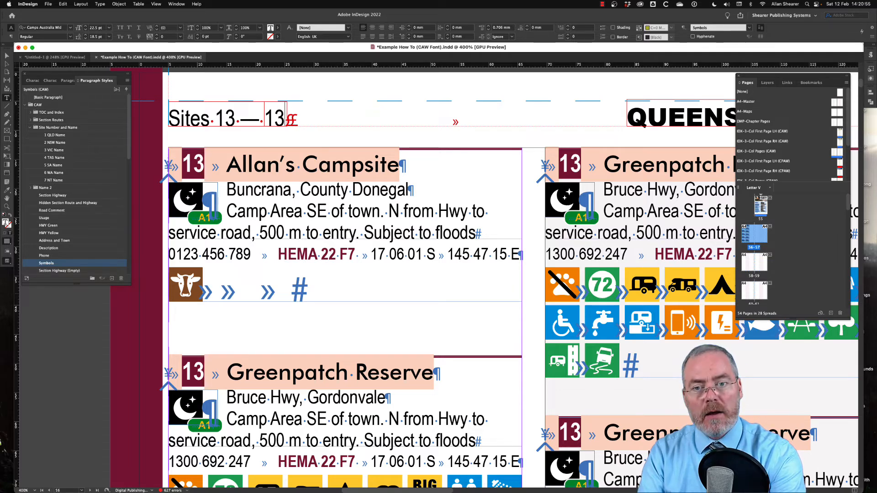
pyautogui.write('Nn')
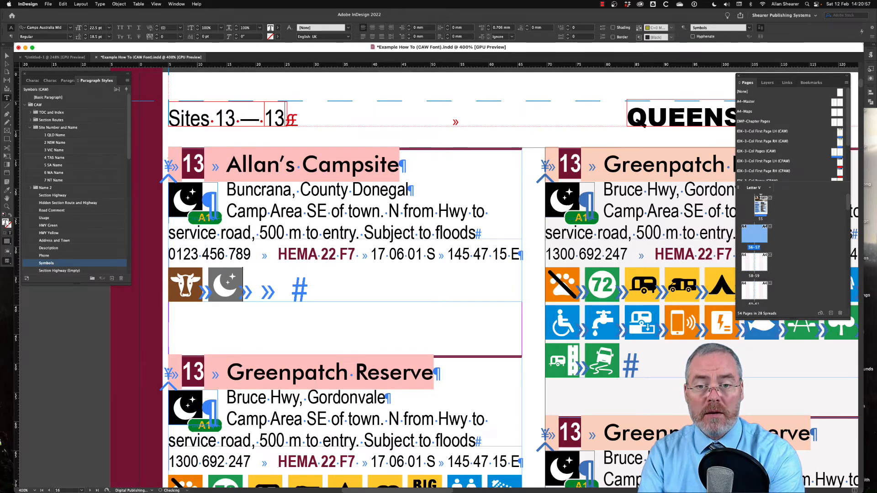
pyautogui.press('Tab')
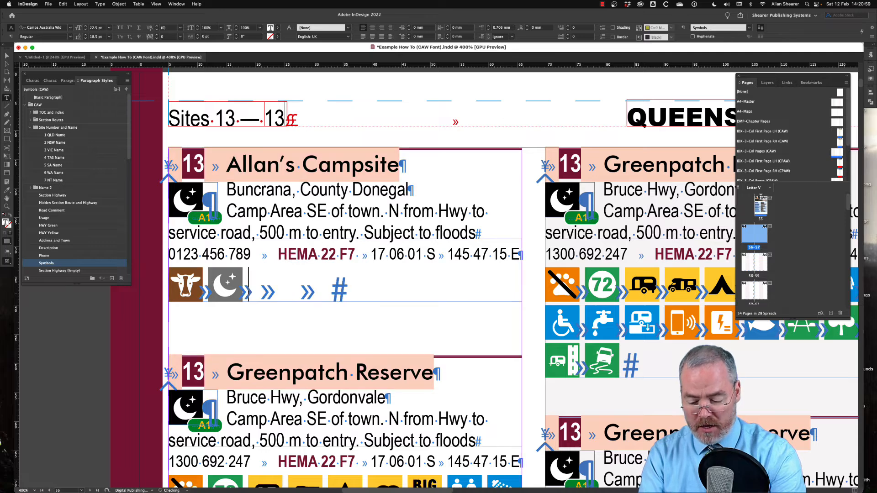
pyautogui.write('Cc')
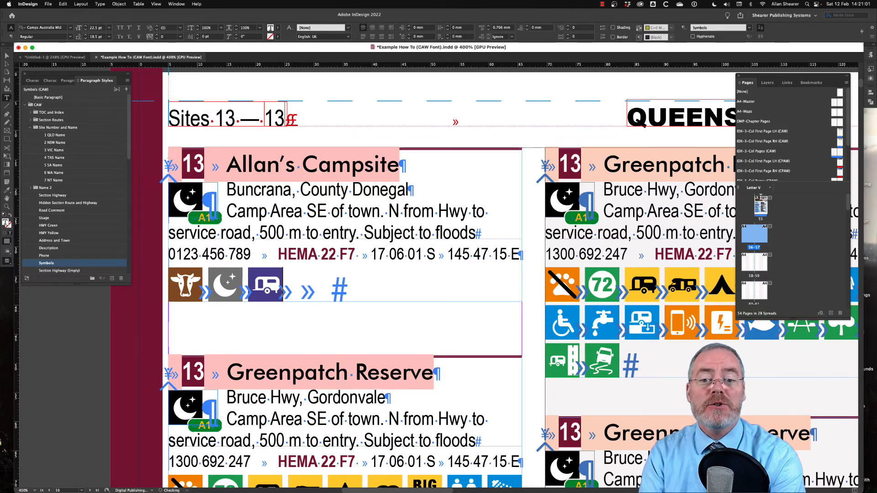
pyautogui.press('Tab')
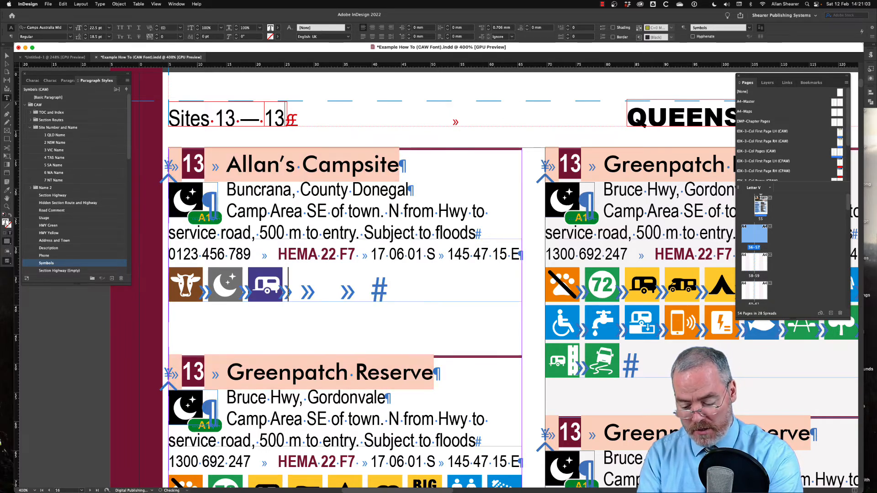
pyautogui.write('Cam')
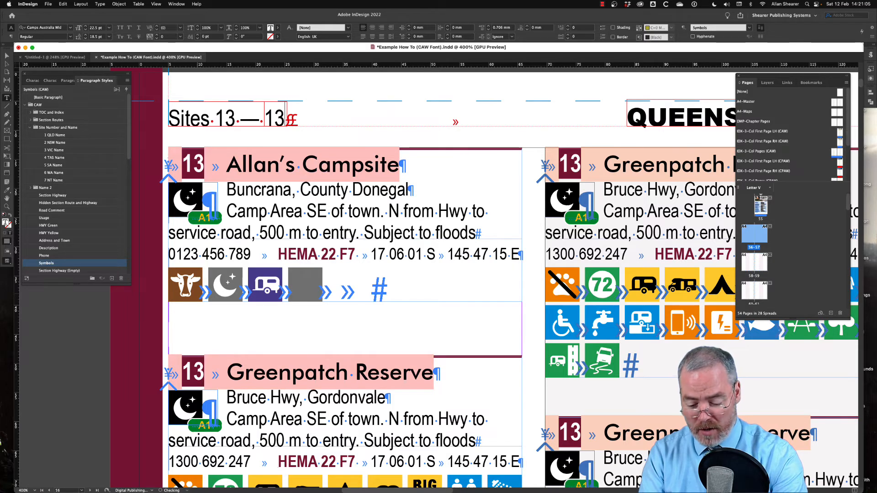
pyautogui.write('p')
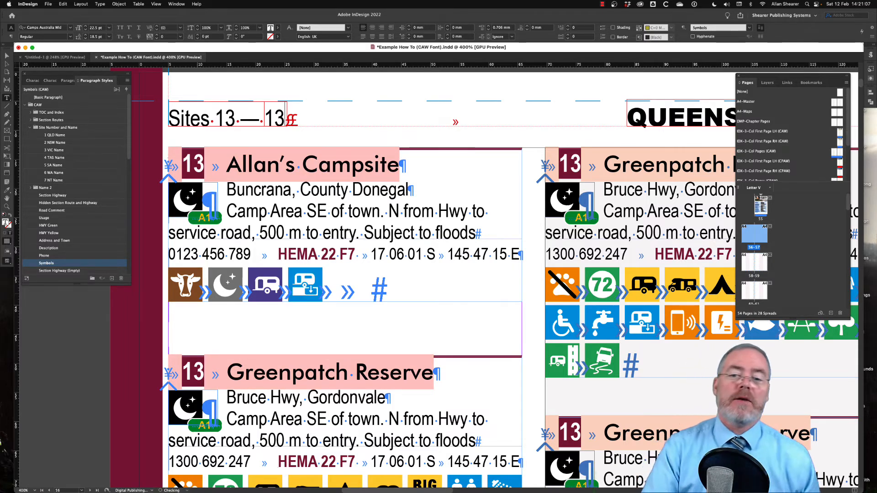
# - Hide the non-printing characters, deselect the text and show the page in print preview
pyautogui.click(100, 4)
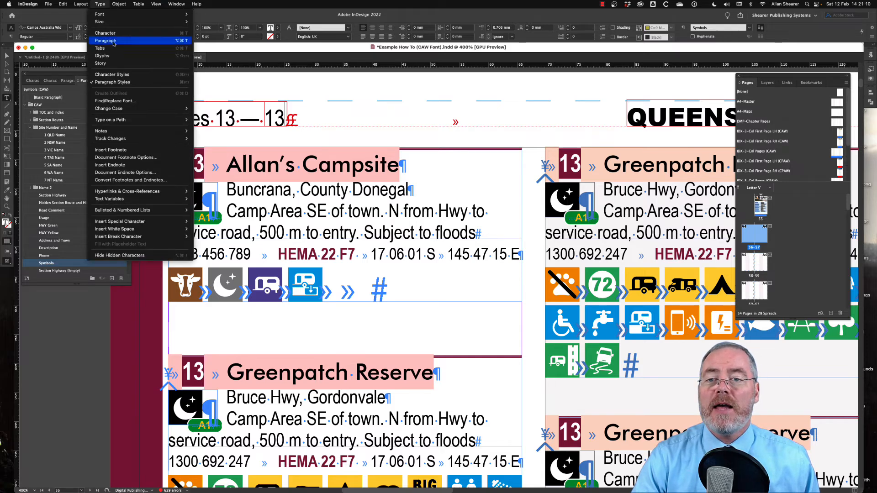
pyautogui.click(143, 257)
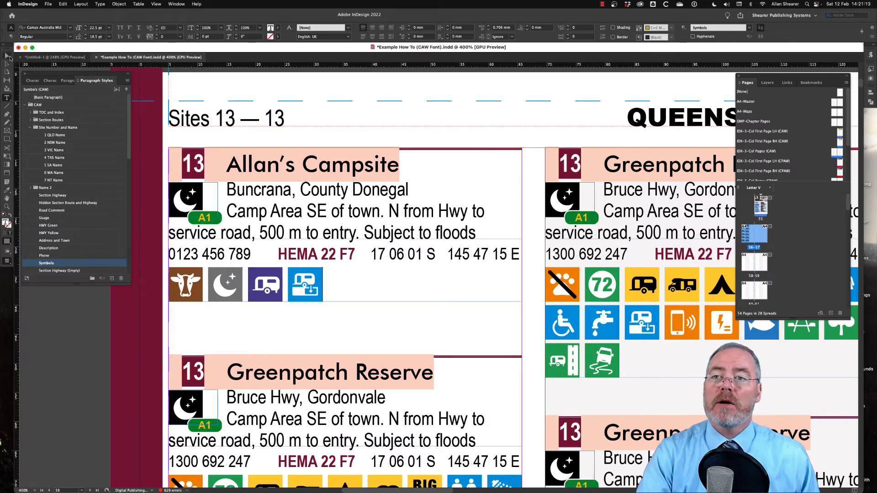
pyautogui.click(8, 55)
pyautogui.click(71, 337)
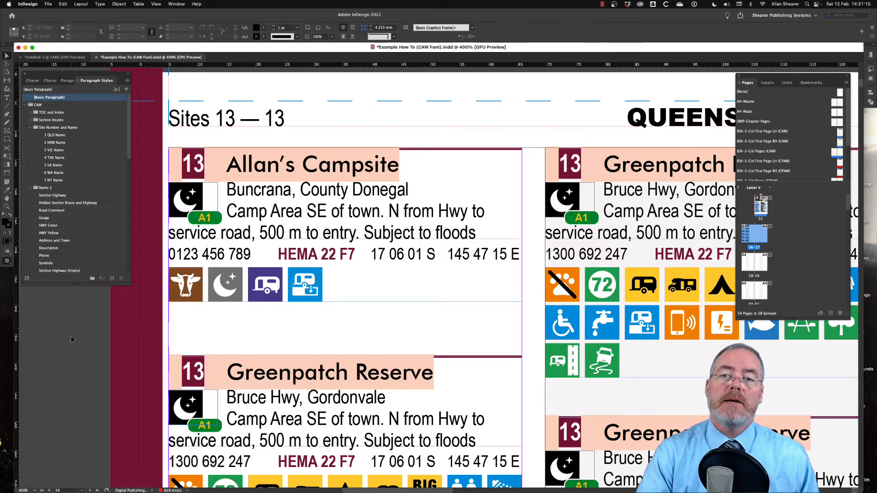
pyautogui.press('w')
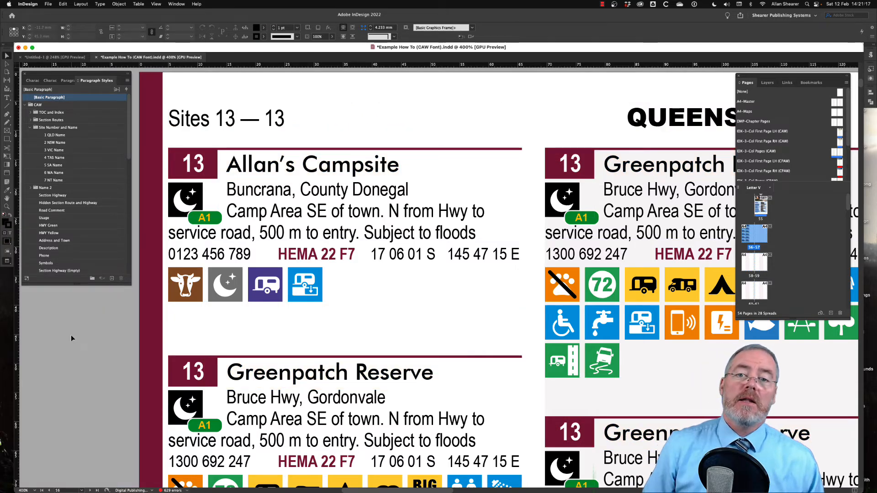